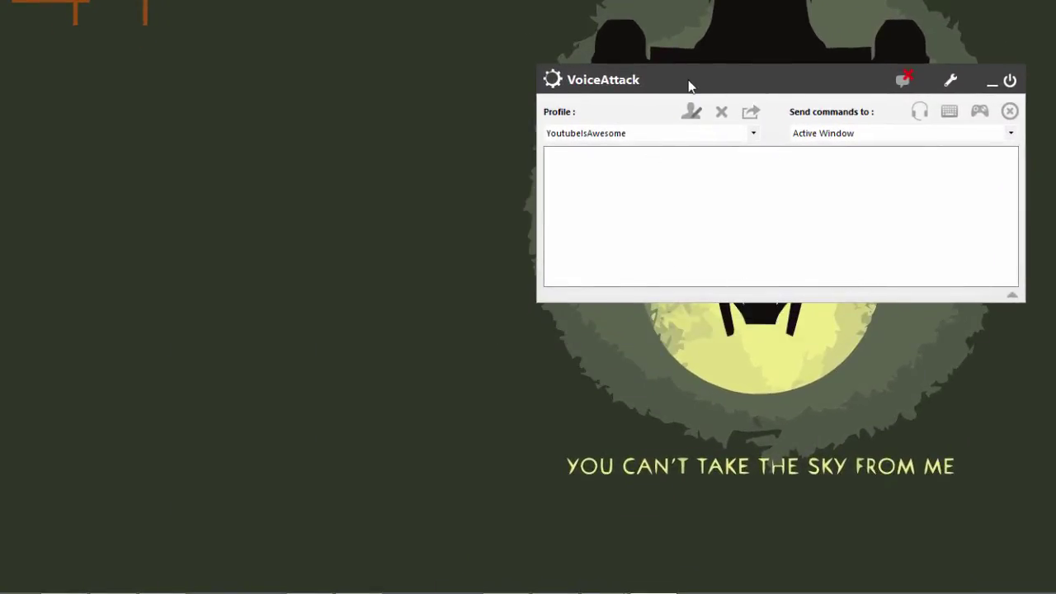
{"action": "left_click_drag", "start_coordinate": [679, 90], "coordinate": [713, 128]}
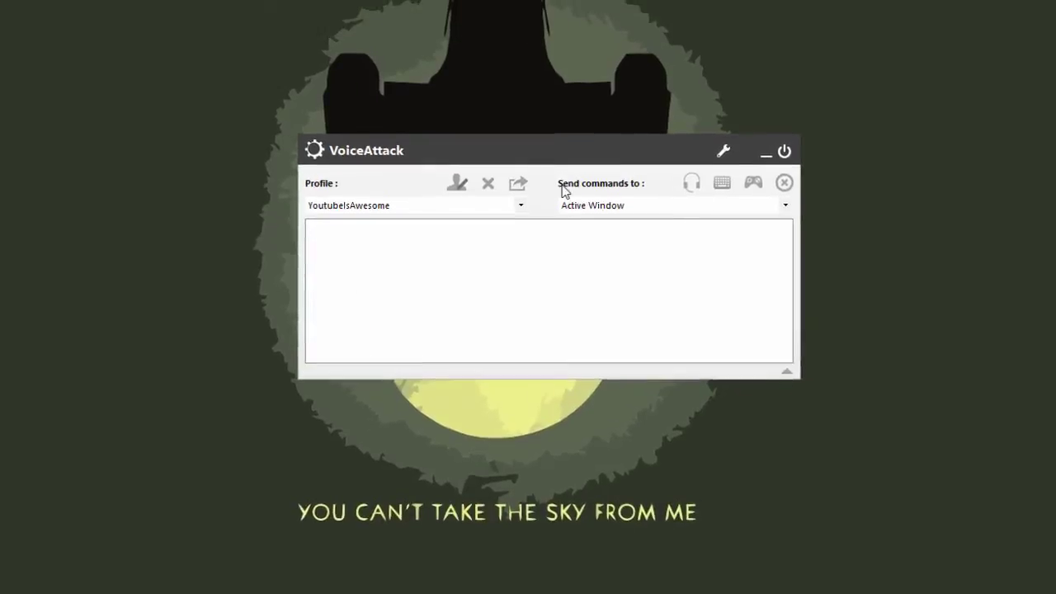
{"action": "left_click_drag", "start_coordinate": [512, 150], "coordinate": [511, 178]}
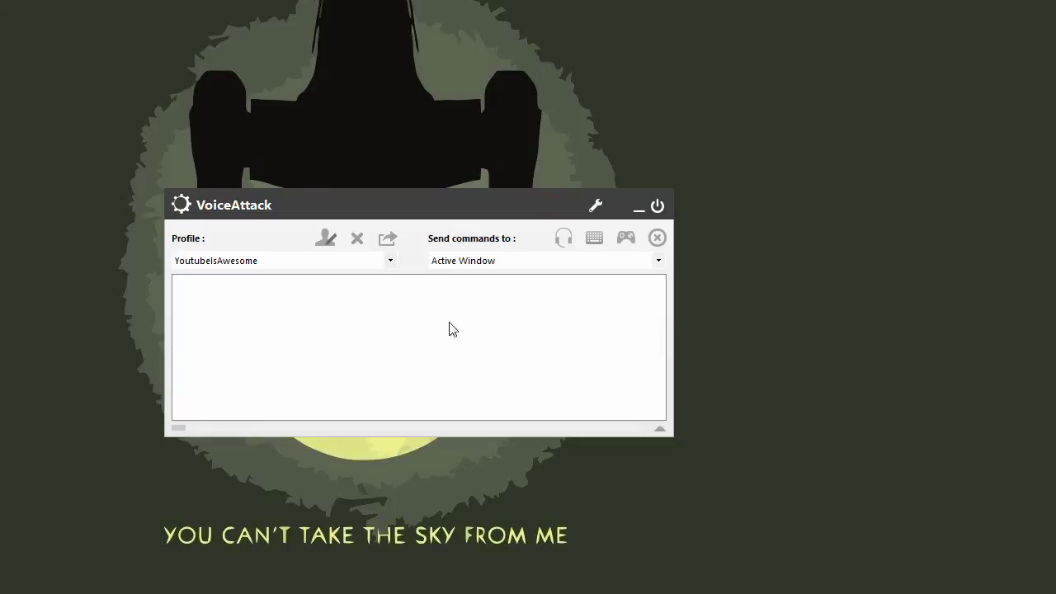
{"action": "left_click_drag", "start_coordinate": [414, 207], "coordinate": [417, 194]}
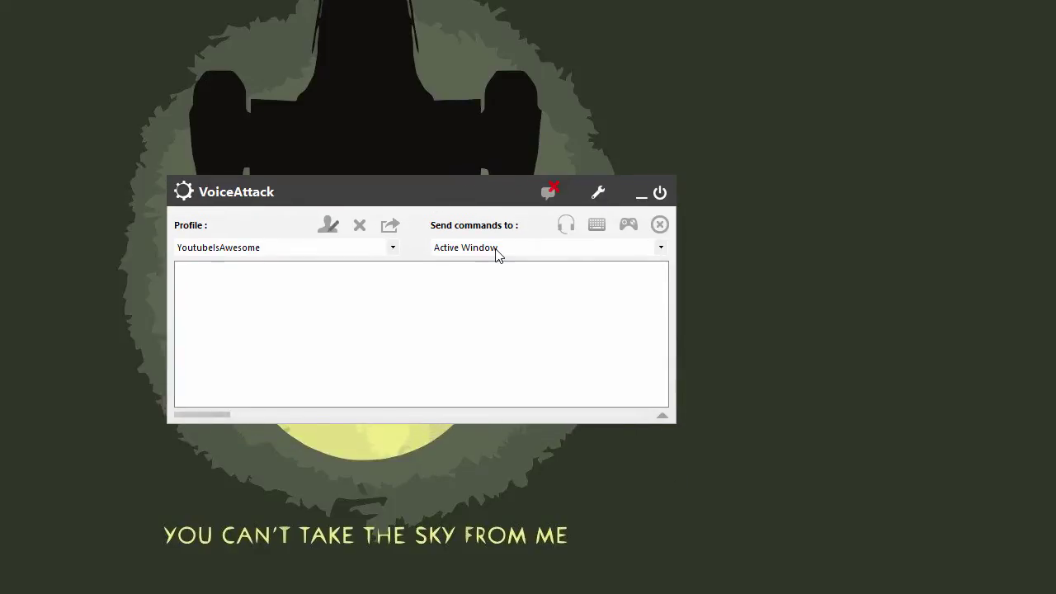
Edit the YoutubeIsAwesome profile and start a new command with the spoken phrase "landing gear down"
{"action": "left_click", "coordinate": [327, 230]}
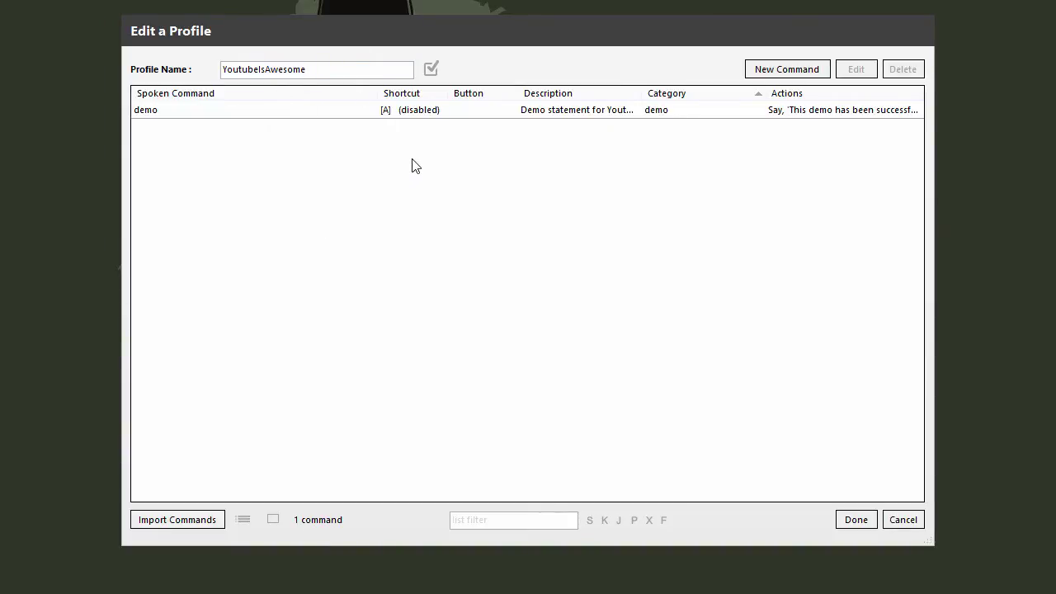
{"action": "left_click", "coordinate": [763, 71]}
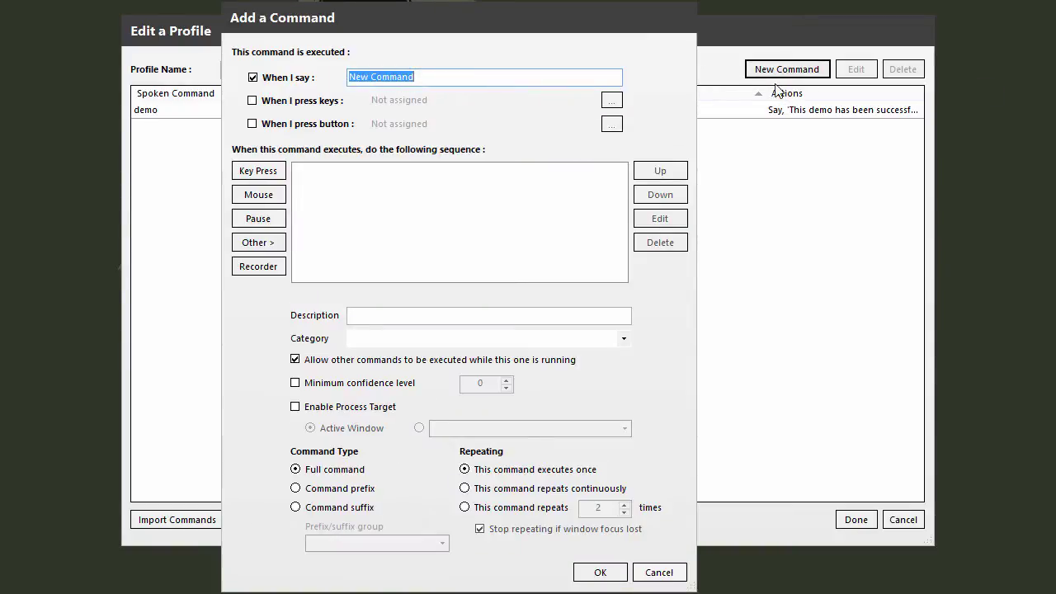
{"action": "left_click_drag", "start_coordinate": [336, 29], "coordinate": [379, 29]}
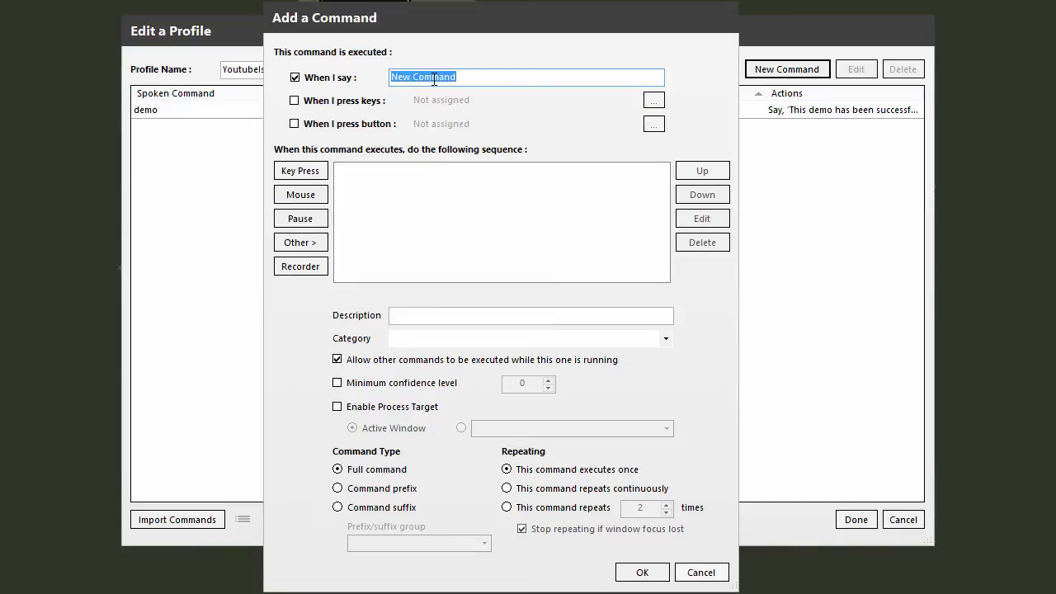
{"action": "type", "text": "landing gear"}
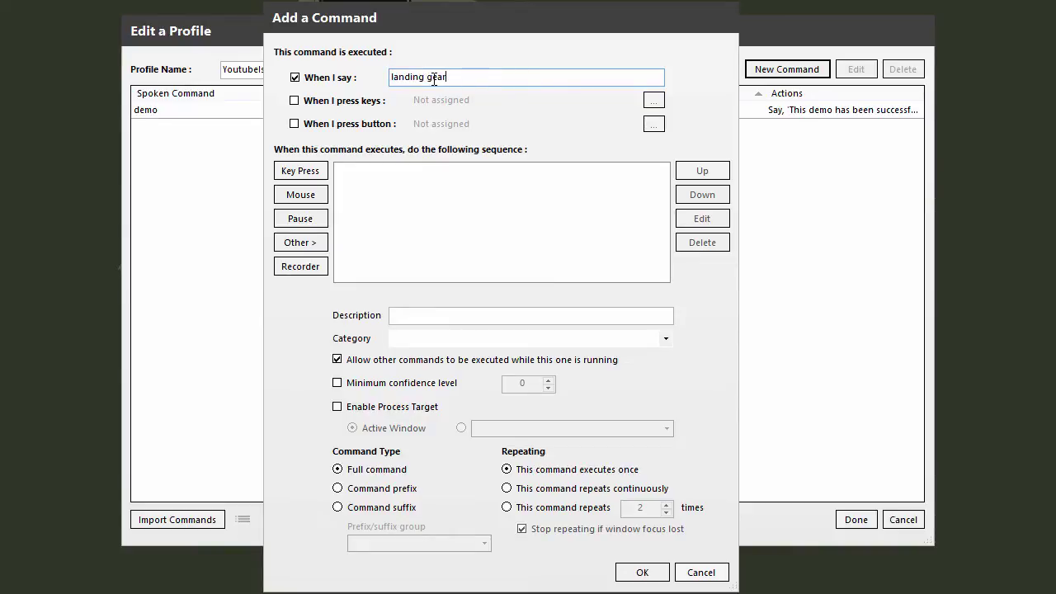
{"action": "type", "text": " down"}
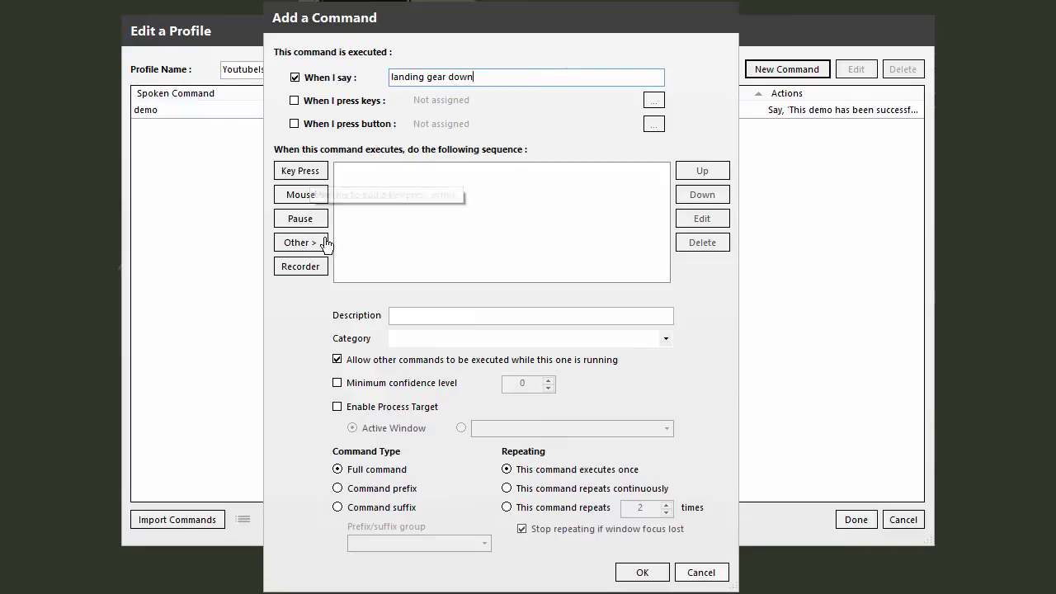
Add a keypress action for the Insert key to the command's sequence, held for 0.1 seconds and released
{"action": "left_click", "coordinate": [309, 176]}
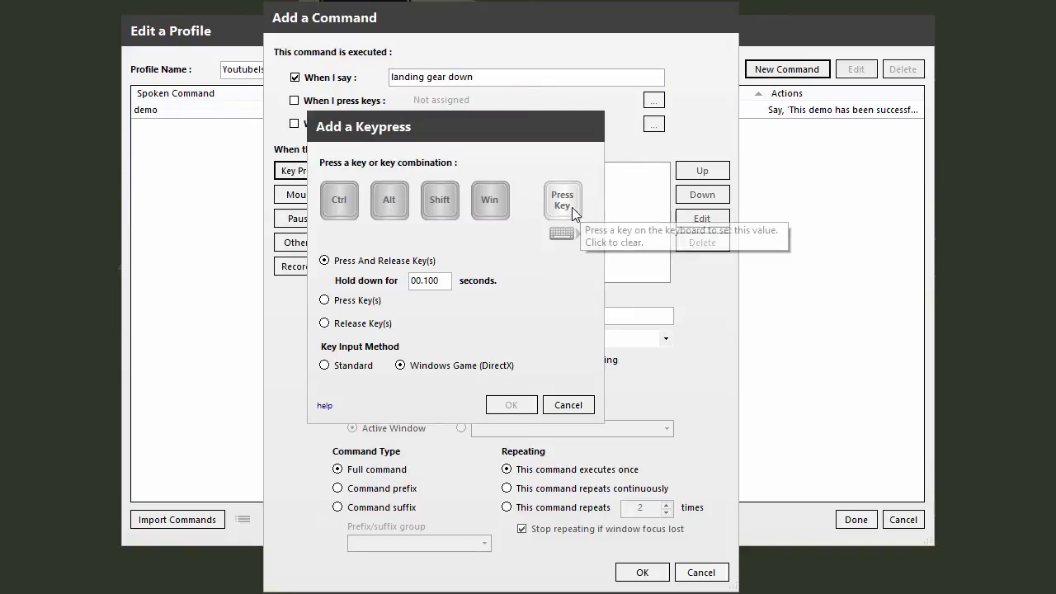
{"action": "key", "text": "Insert"}
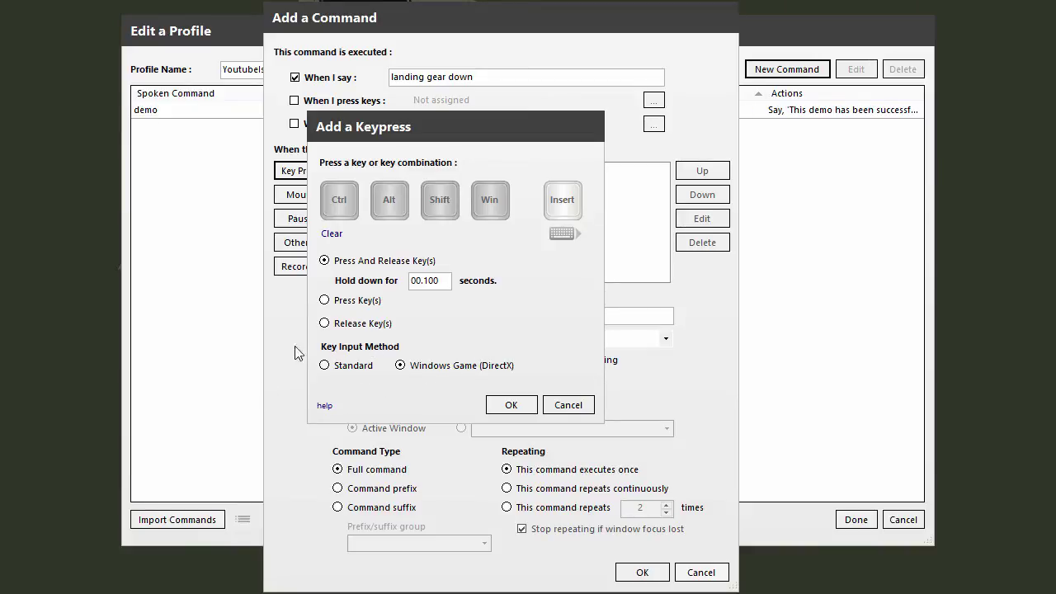
{"action": "left_click", "coordinate": [510, 405]}
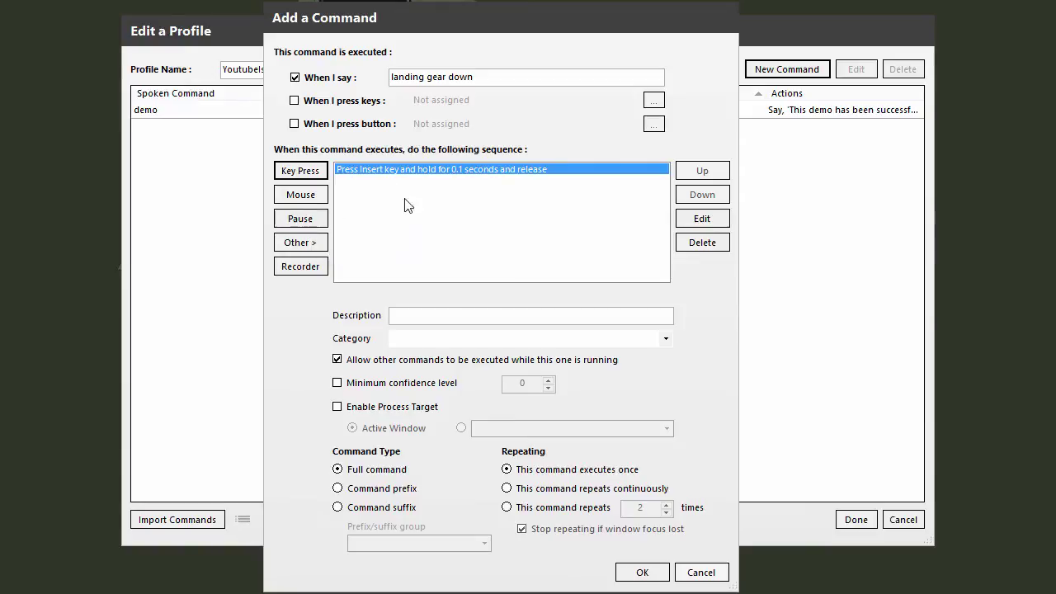
Add a 1 second pause after the Insert keypress in the command's sequence
{"action": "left_click", "coordinate": [300, 219]}
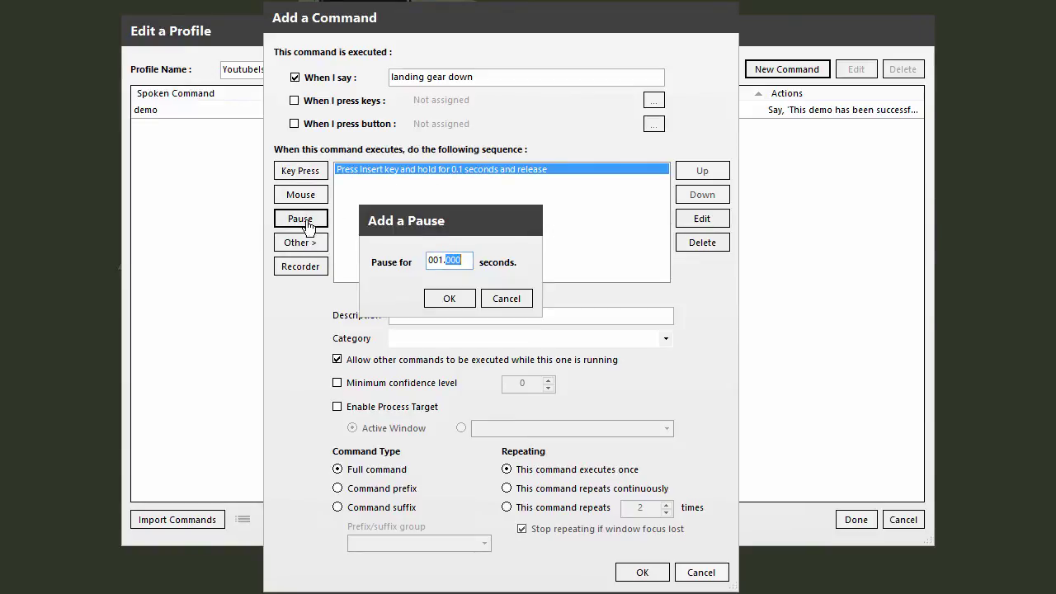
{"action": "left_click", "coordinate": [445, 295]}
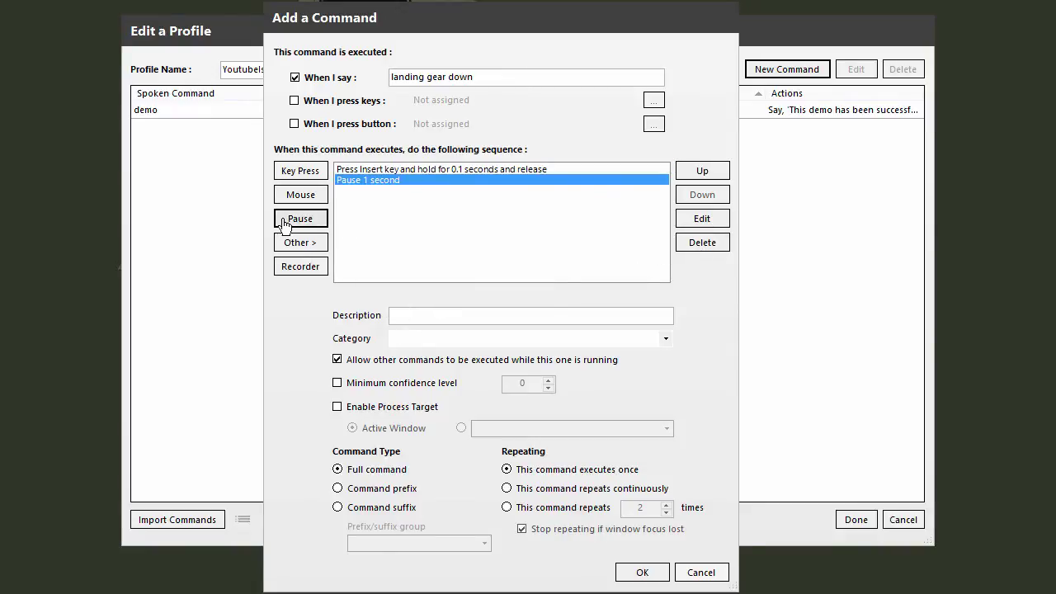
{"action": "left_click", "coordinate": [307, 220]}
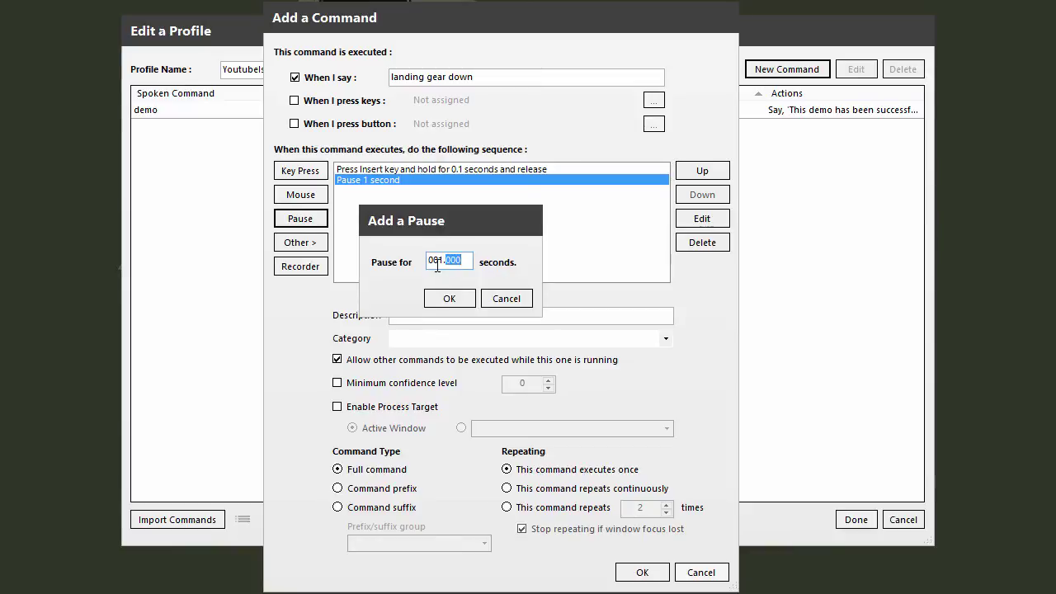
{"action": "left_click", "coordinate": [518, 305]}
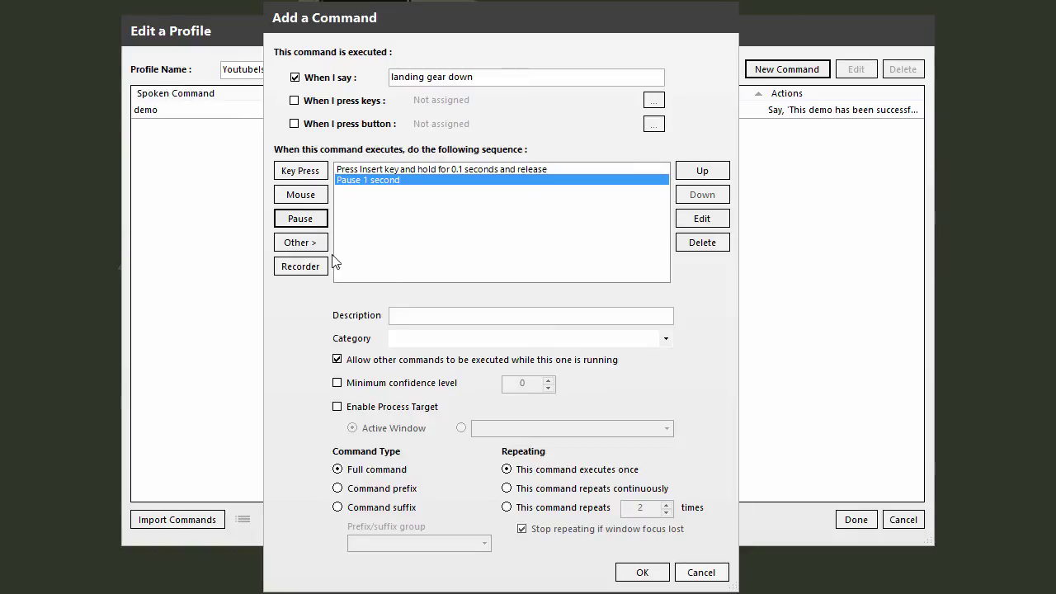
Set up a Play a Sound action for the command using the sound file vp_landinggeardeployed.mp3
{"action": "left_click", "coordinate": [301, 243]}
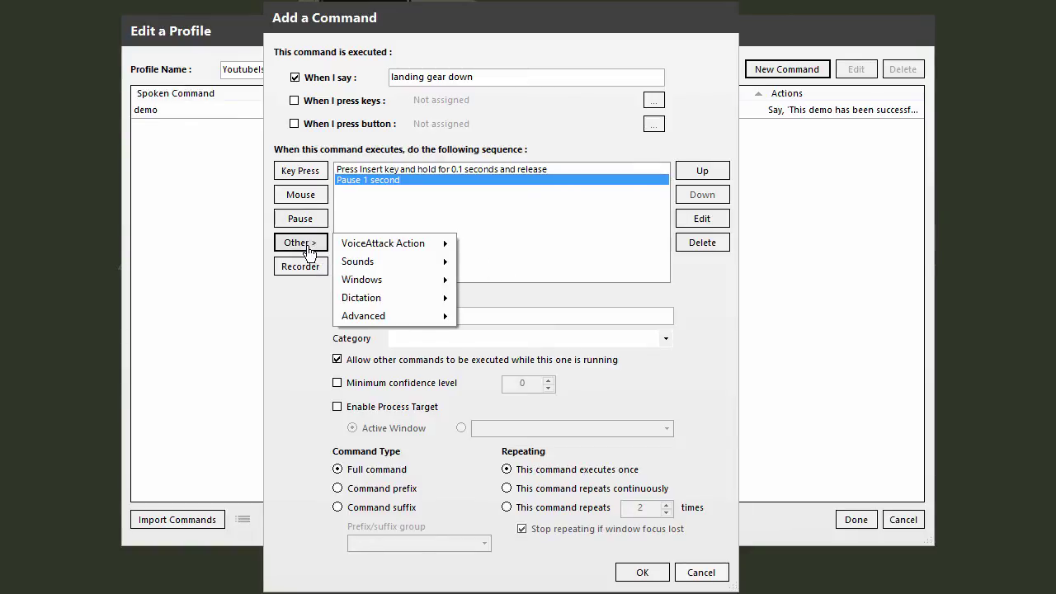
{"action": "mouse_move", "coordinate": [377, 262]}
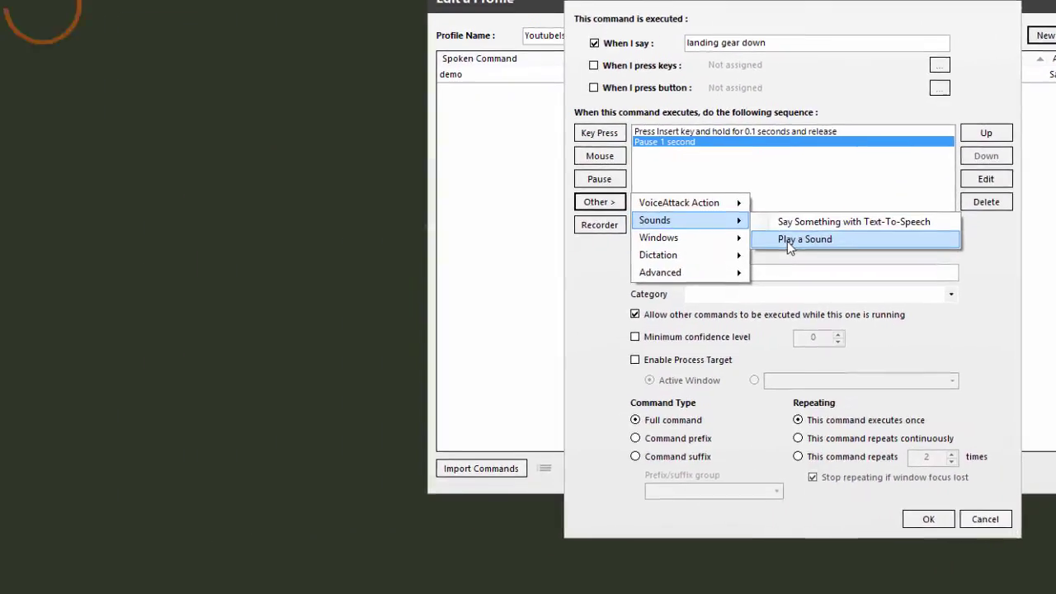
{"action": "left_click", "coordinate": [495, 283]}
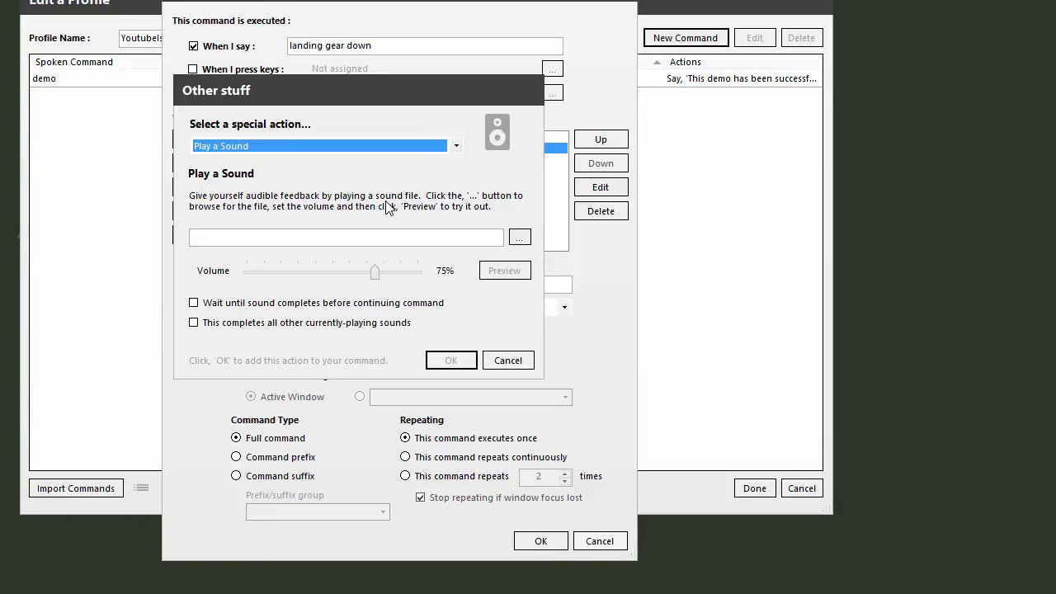
{"action": "left_click", "coordinate": [519, 237]}
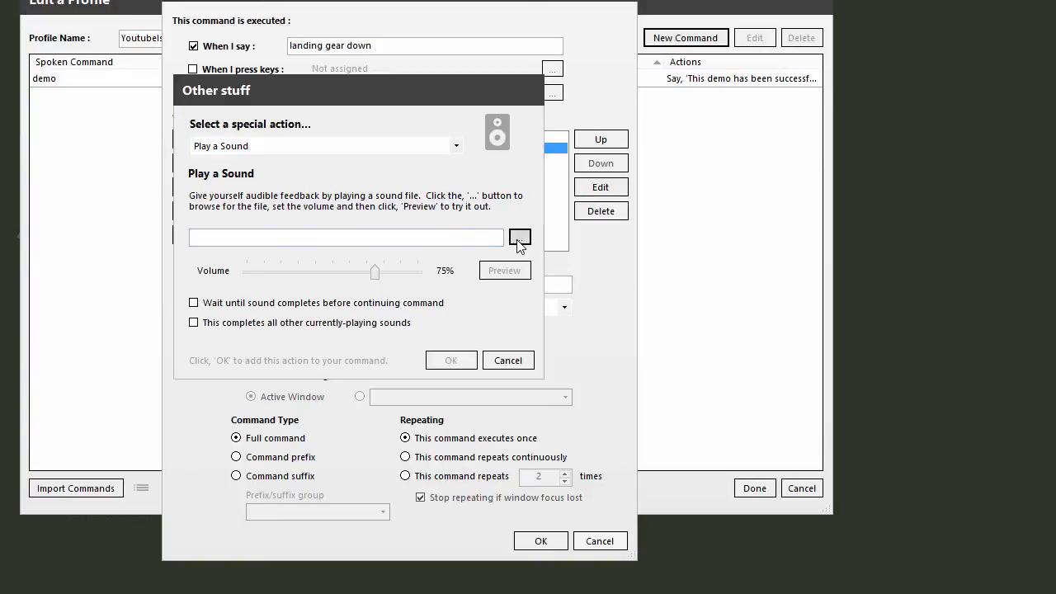
{"action": "left_click", "coordinate": [429, 347]}
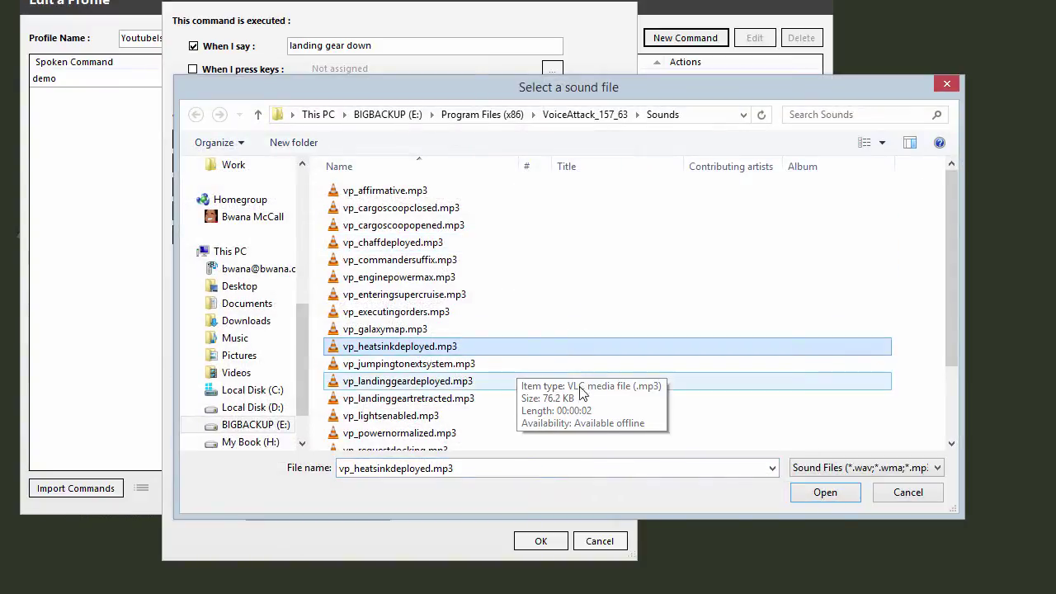
{"action": "scroll", "coordinate": [466, 356], "scroll_direction": "down", "scroll_amount": 2}
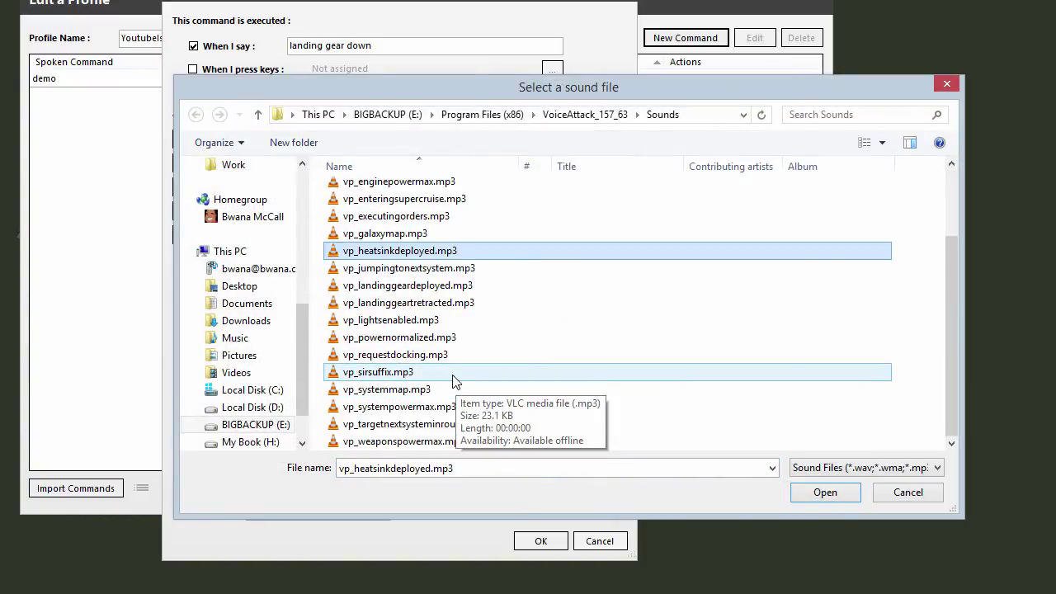
{"action": "scroll", "coordinate": [453, 380], "scroll_direction": "up", "scroll_amount": 1}
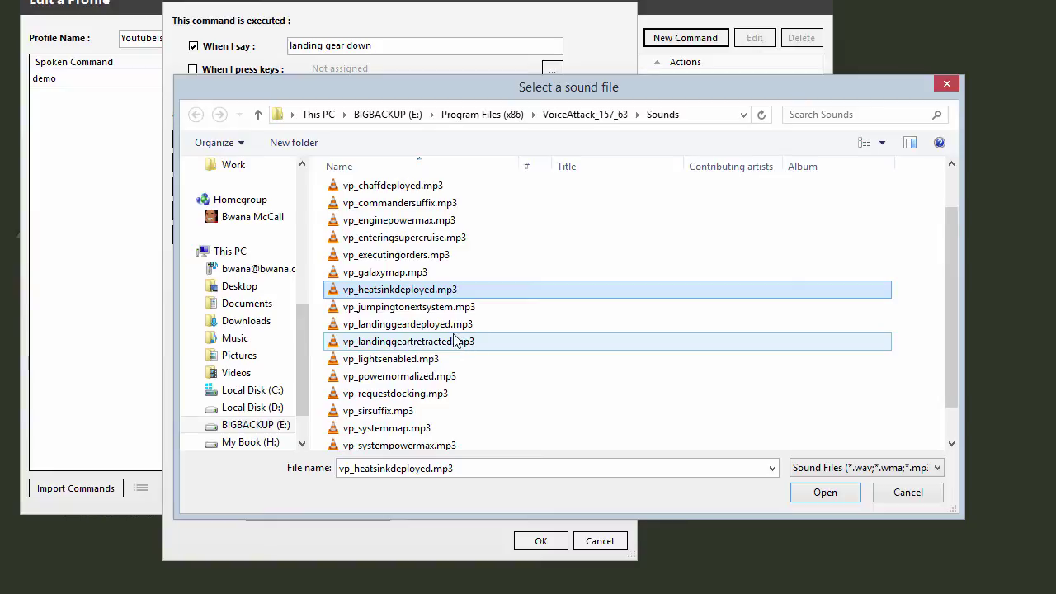
{"action": "double_click", "coordinate": [396, 325]}
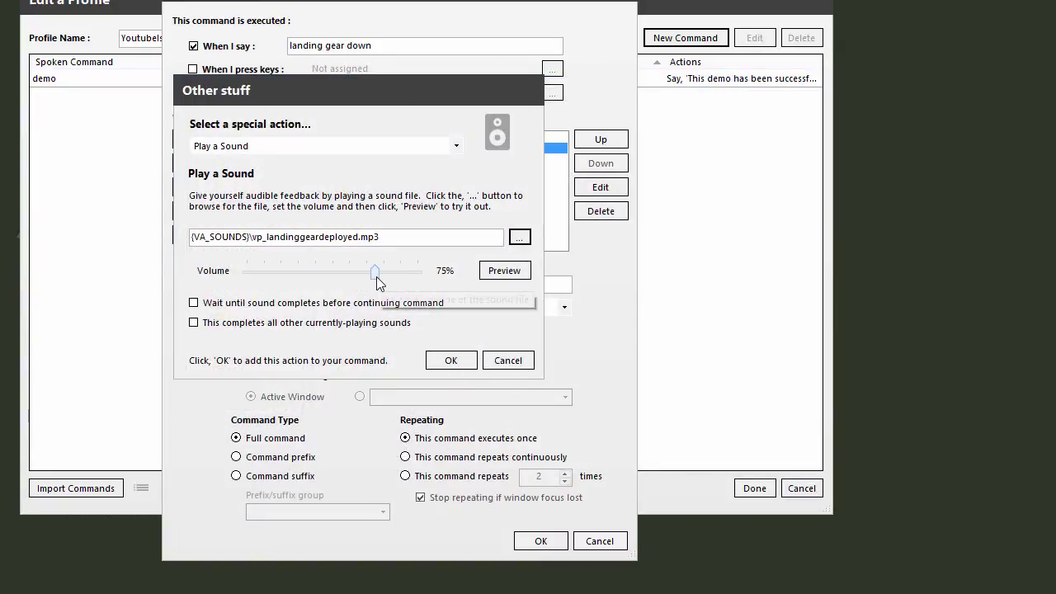
Preview the landing gear sound at 51% and 75% volume, and add the sound action to the command at 75%
{"action": "left_click_drag", "start_coordinate": [376, 277], "coordinate": [337, 285]}
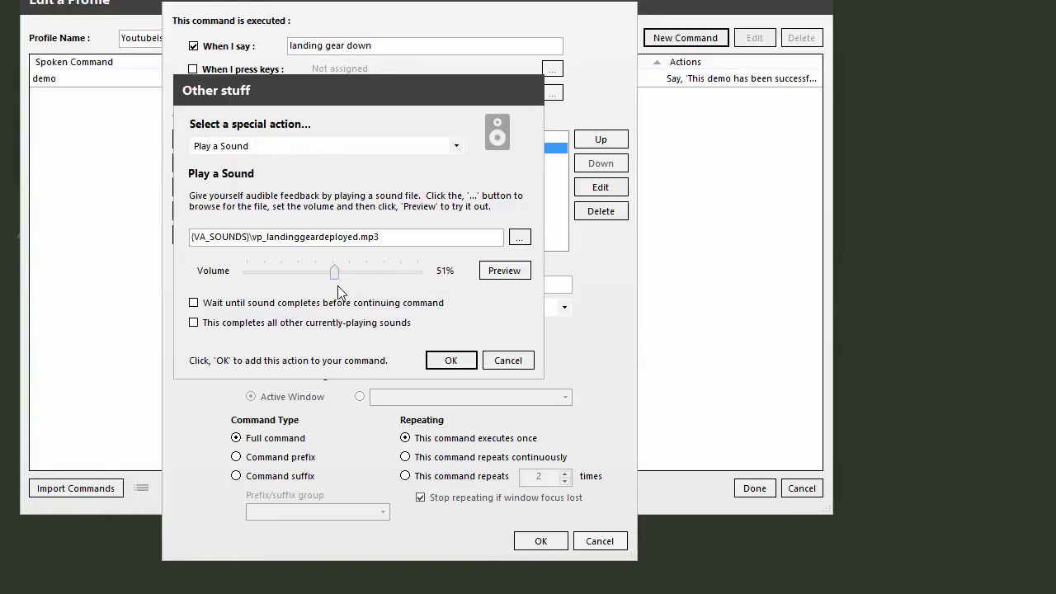
{"action": "left_click", "coordinate": [505, 274]}
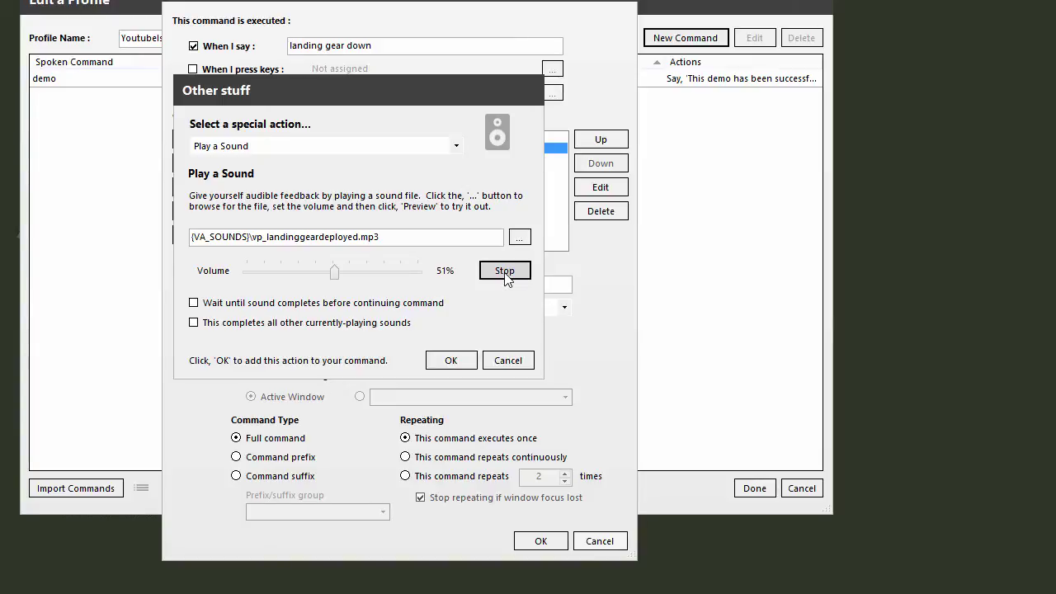
{"action": "left_click_drag", "start_coordinate": [336, 273], "coordinate": [376, 271]}
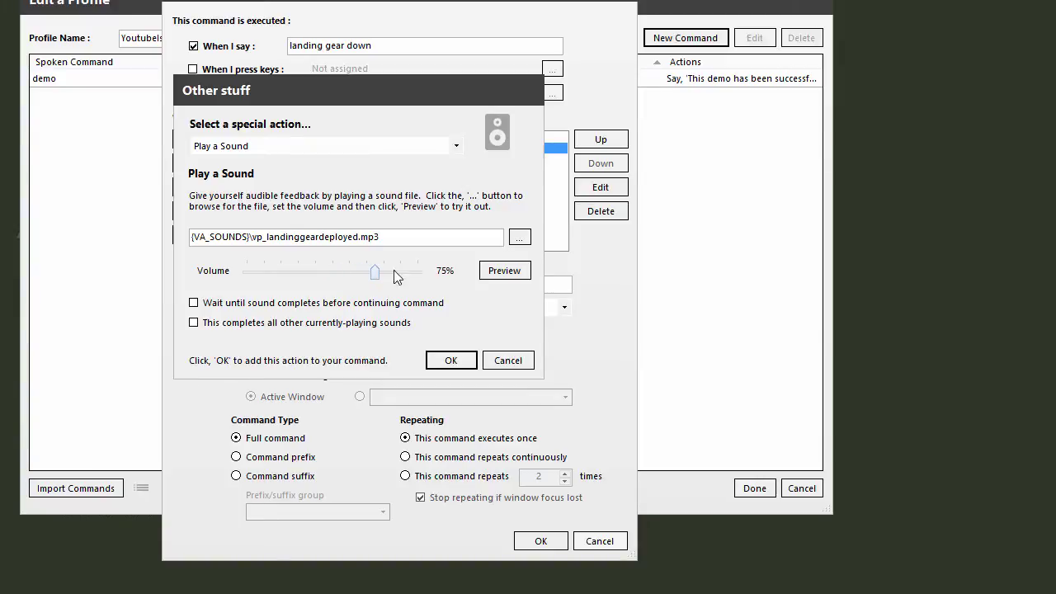
{"action": "left_click", "coordinate": [506, 274]}
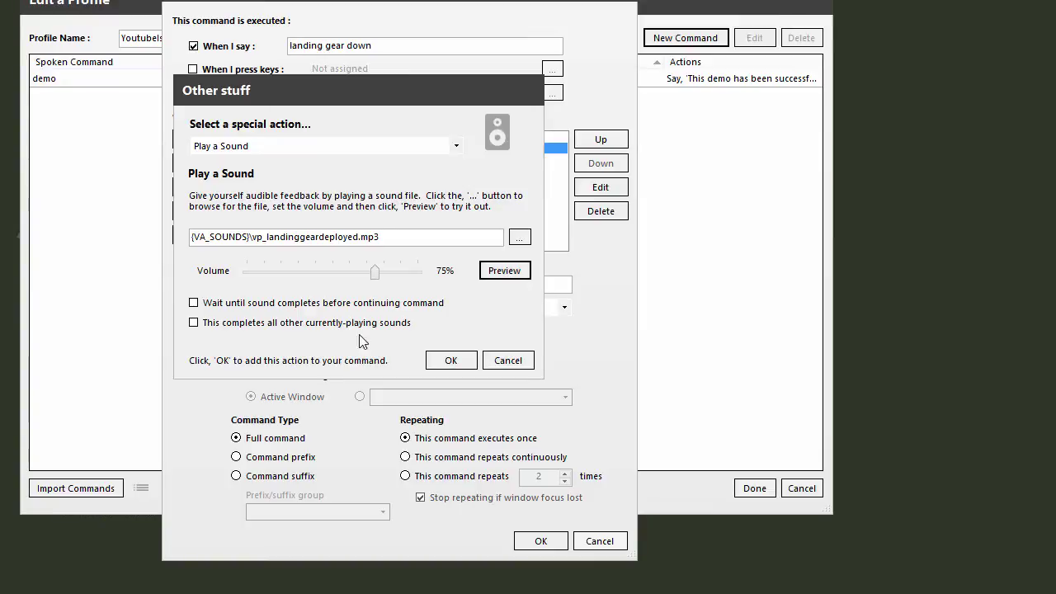
{"action": "mouse_move", "coordinate": [279, 308]}
{"action": "left_click", "coordinate": [448, 360]}
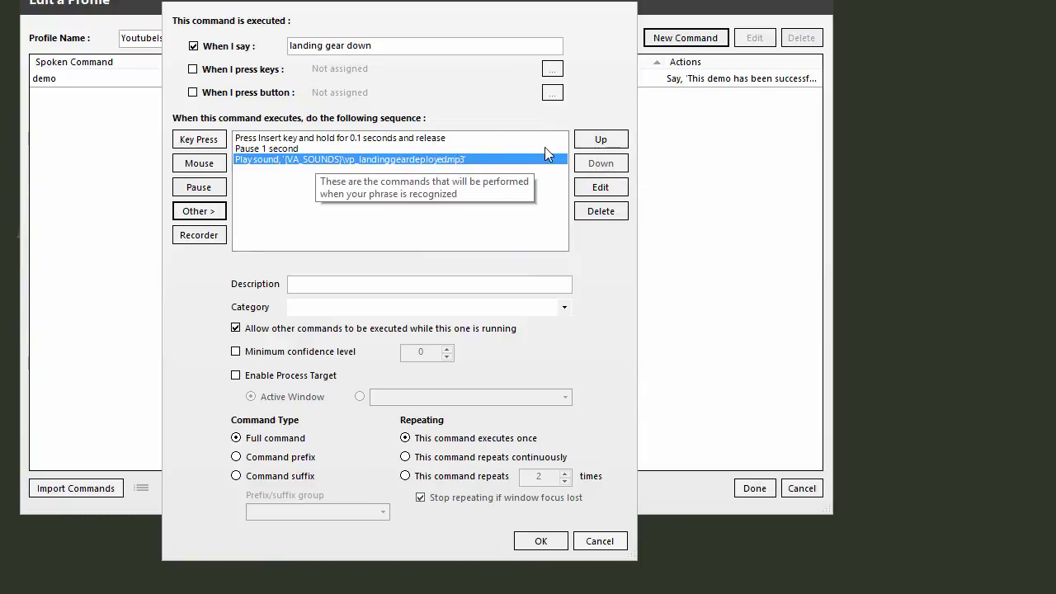
Reorder the sequence so the sound plays first, followed by the 1 second pause and the Insert keypress
{"action": "left_click", "coordinate": [583, 146]}
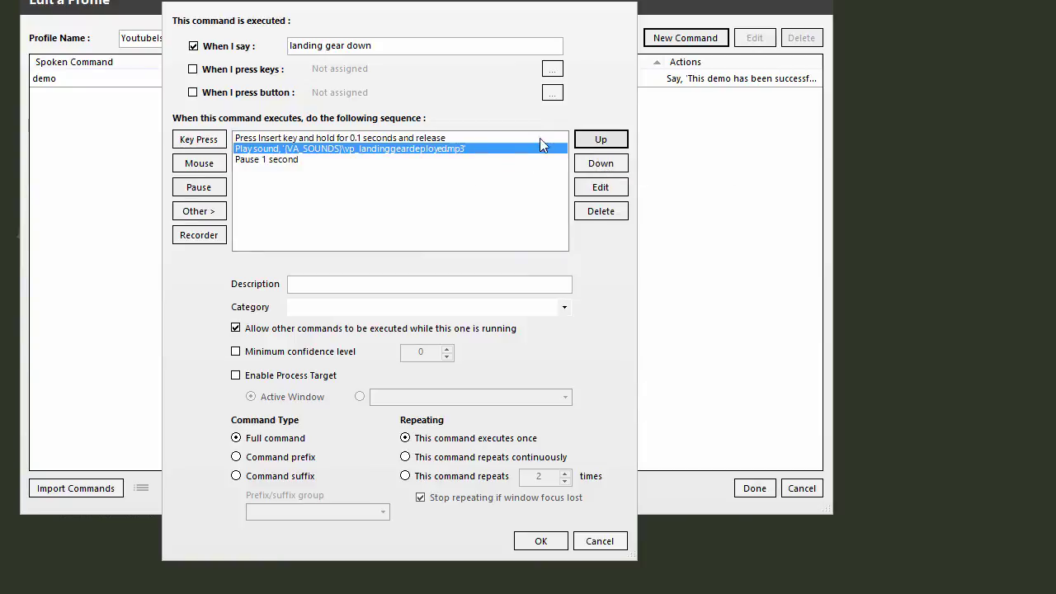
{"action": "left_click", "coordinate": [594, 140]}
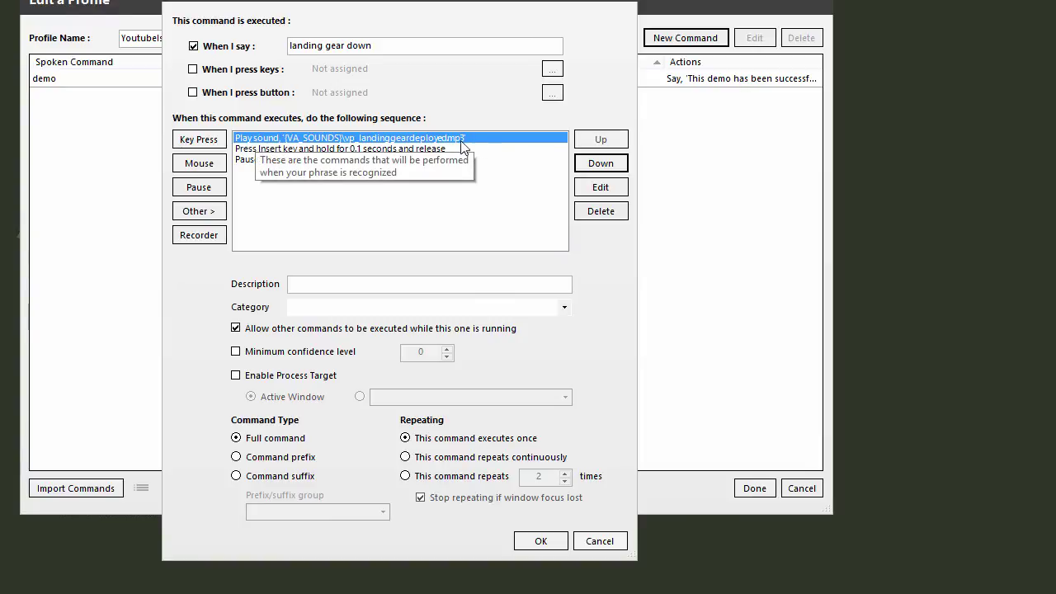
{"action": "left_click", "coordinate": [241, 160]}
{"action": "left_click", "coordinate": [583, 148]}
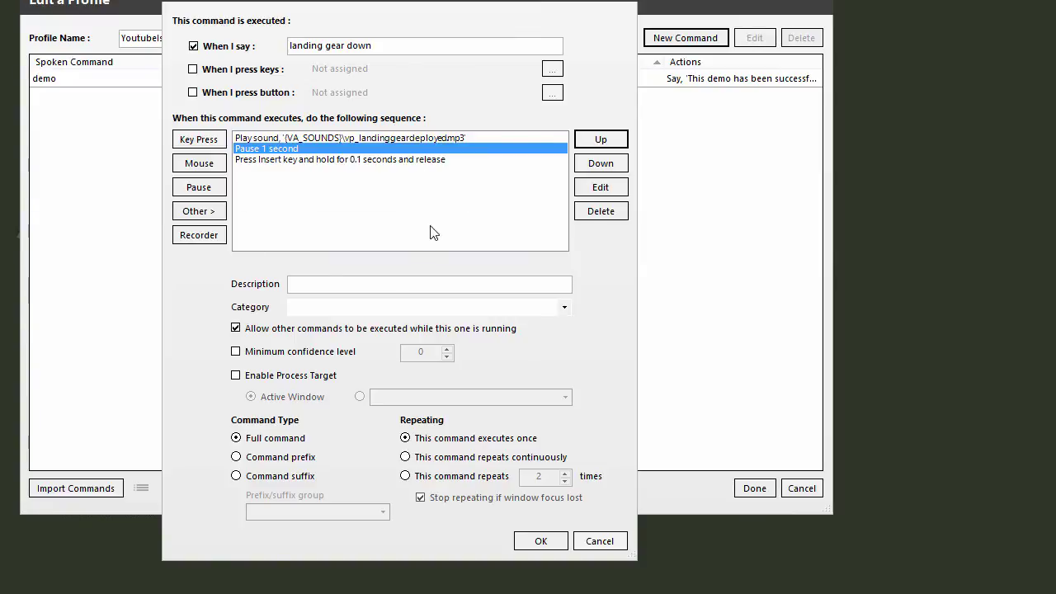
Copy the Insert keypress action and paste the duplicate at the end of the command's sequence
{"action": "left_click", "coordinate": [328, 159], "text": "shift"}
{"action": "right_click", "coordinate": [328, 160]}
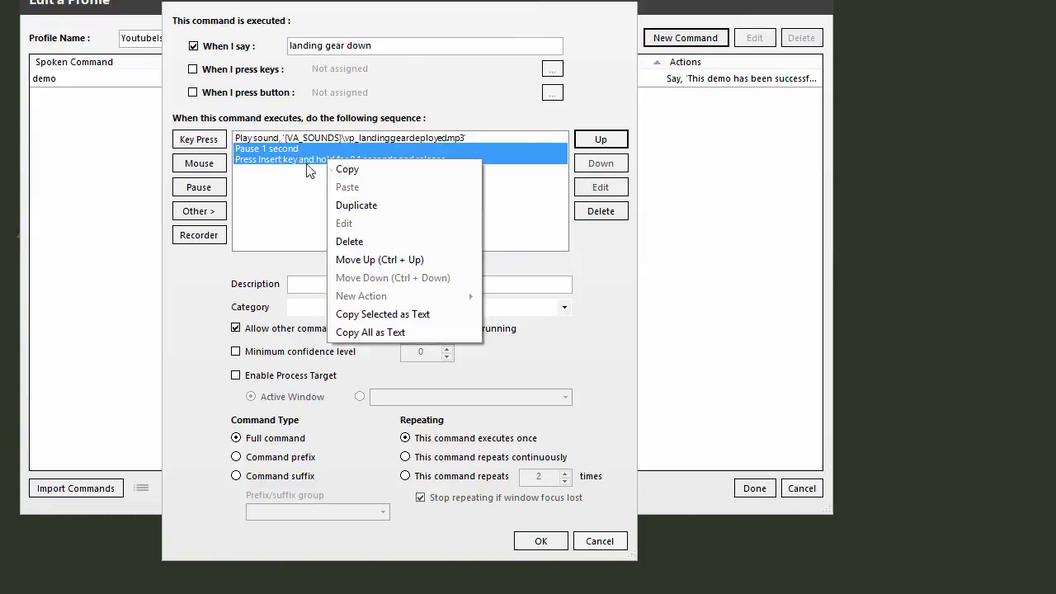
{"action": "left_click", "coordinate": [272, 160]}
{"action": "right_click", "coordinate": [274, 160]}
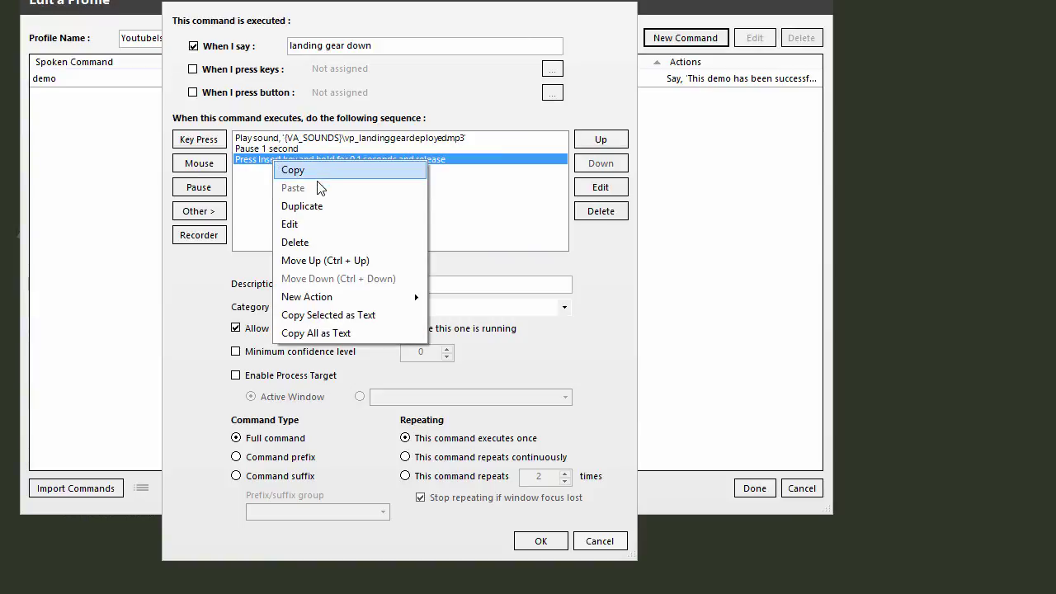
{"action": "left_click", "coordinate": [318, 173]}
{"action": "right_click", "coordinate": [258, 186]}
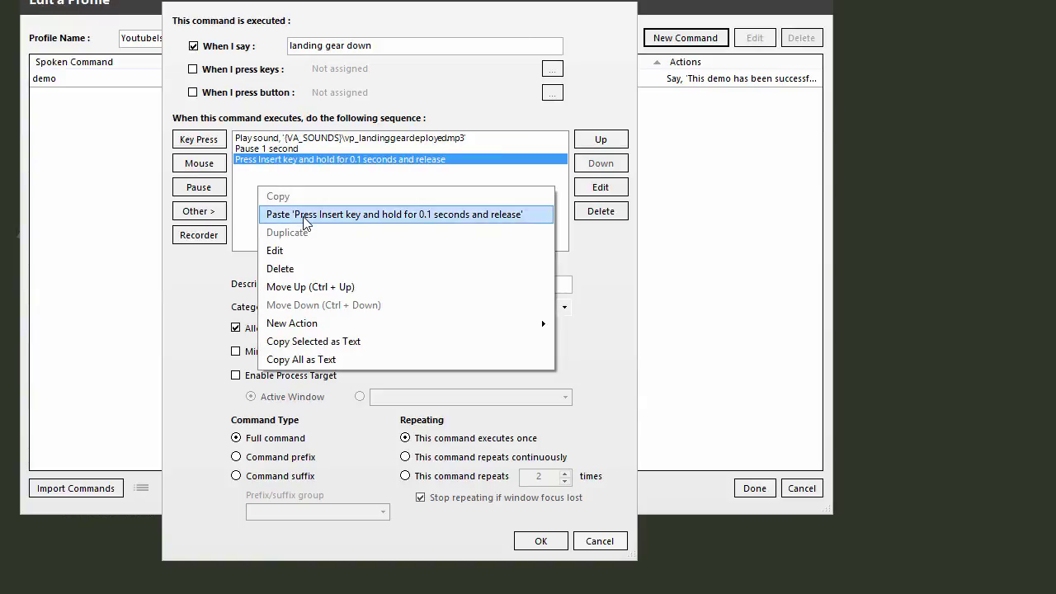
{"action": "left_click", "coordinate": [305, 215]}
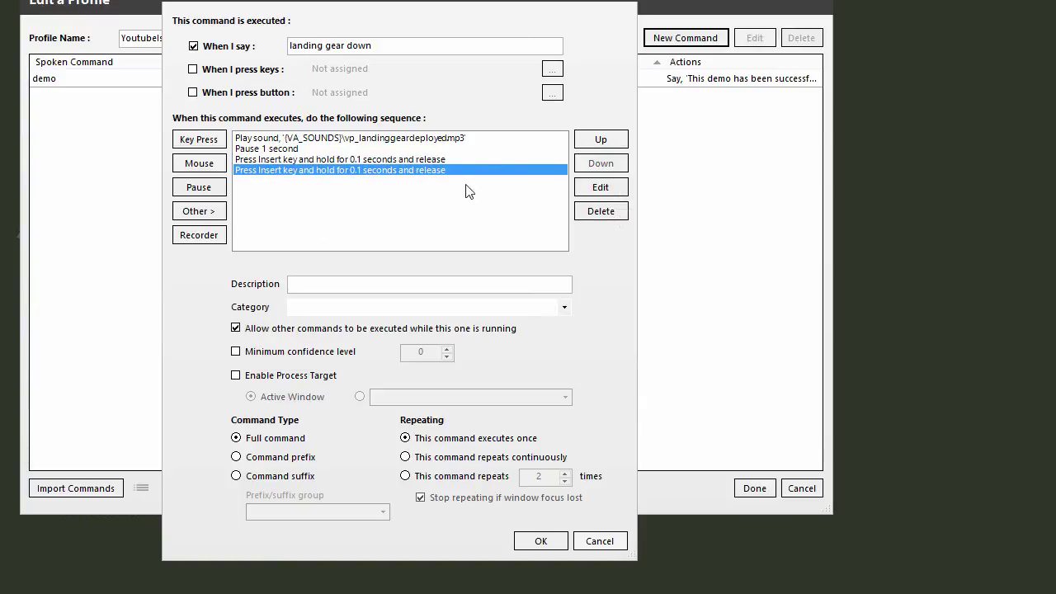
Delete the duplicate Insert keypress from the end of the sequence and set the command's category to "elite dangerous"
{"action": "left_click", "coordinate": [602, 211]}
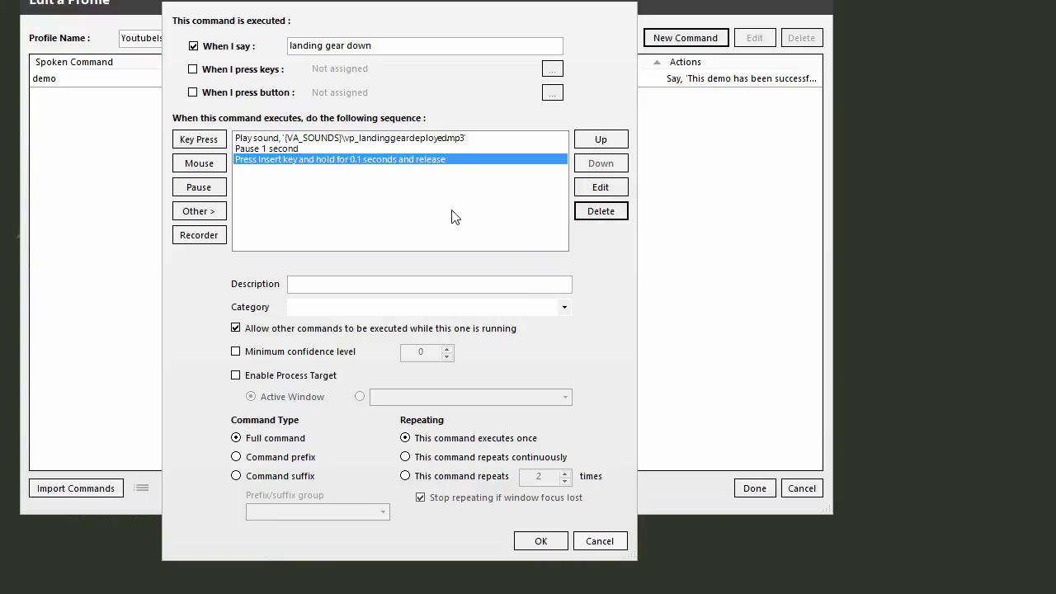
{"action": "left_click", "coordinate": [487, 309]}
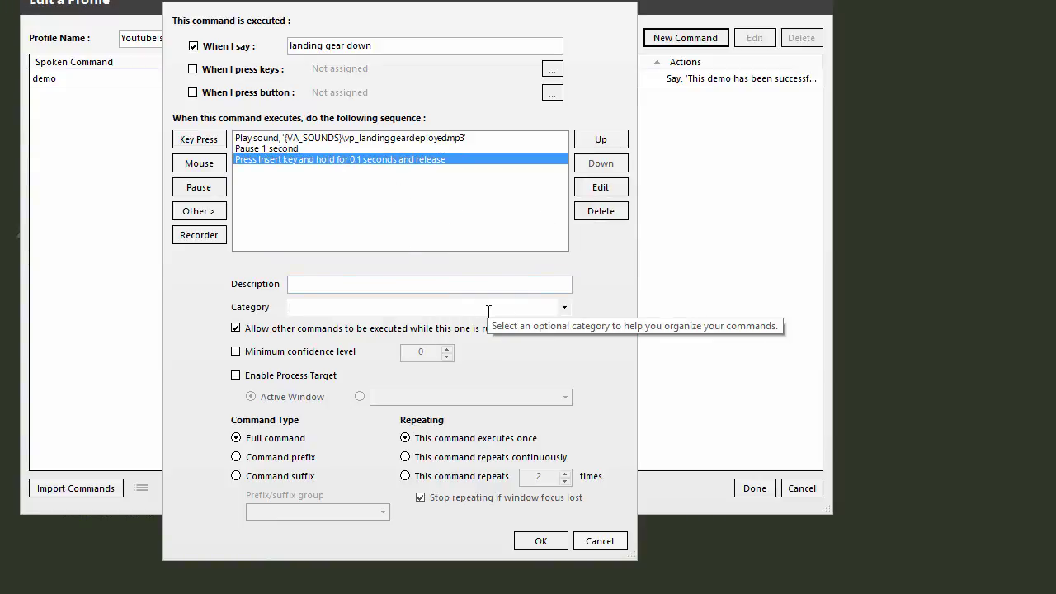
{"action": "type", "text": "elite dangerous"}
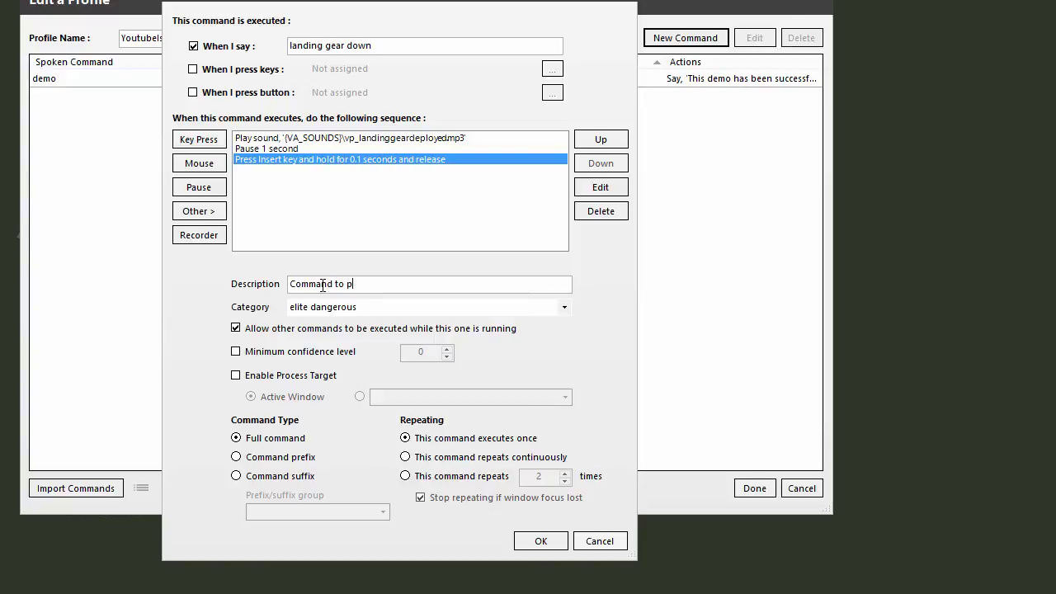
Describe the command as "Command to put landing gear down" and save both the command and the profile
{"action": "type", "text": "ut landing gear down"}
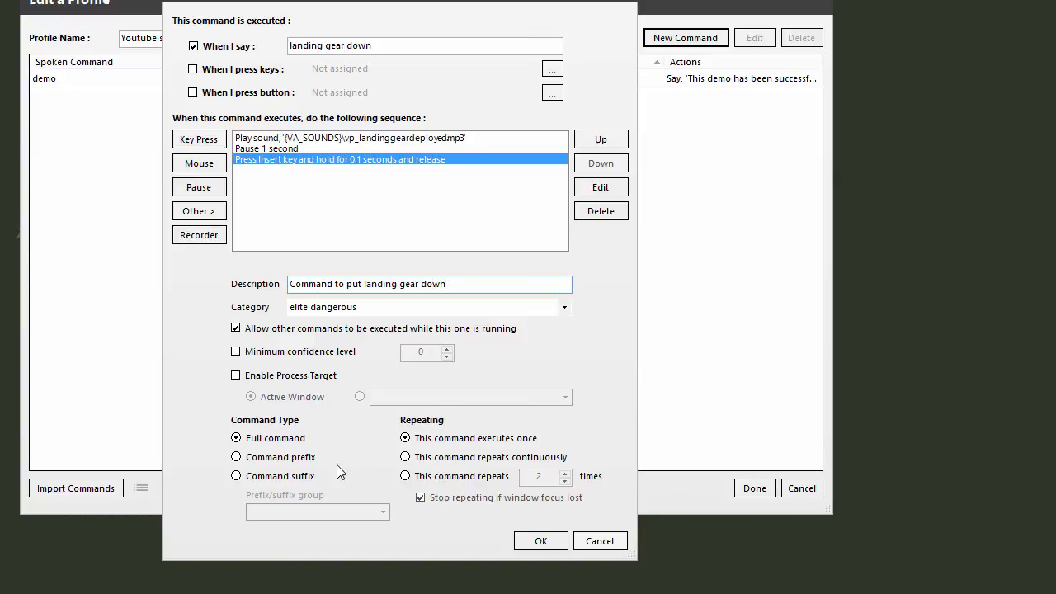
{"action": "left_click", "coordinate": [542, 542]}
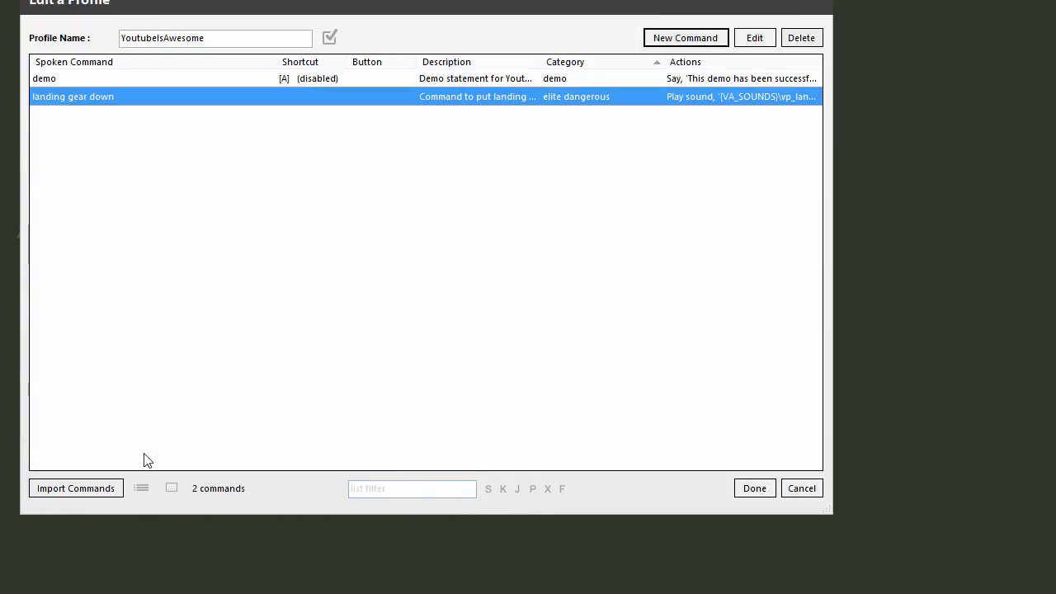
{"action": "left_click", "coordinate": [755, 490]}
Set the Sound File Volume Offset to 75% in the VoiceAttack options and apply it
{"action": "left_click_drag", "start_coordinate": [311, 165], "coordinate": [306, 120]}
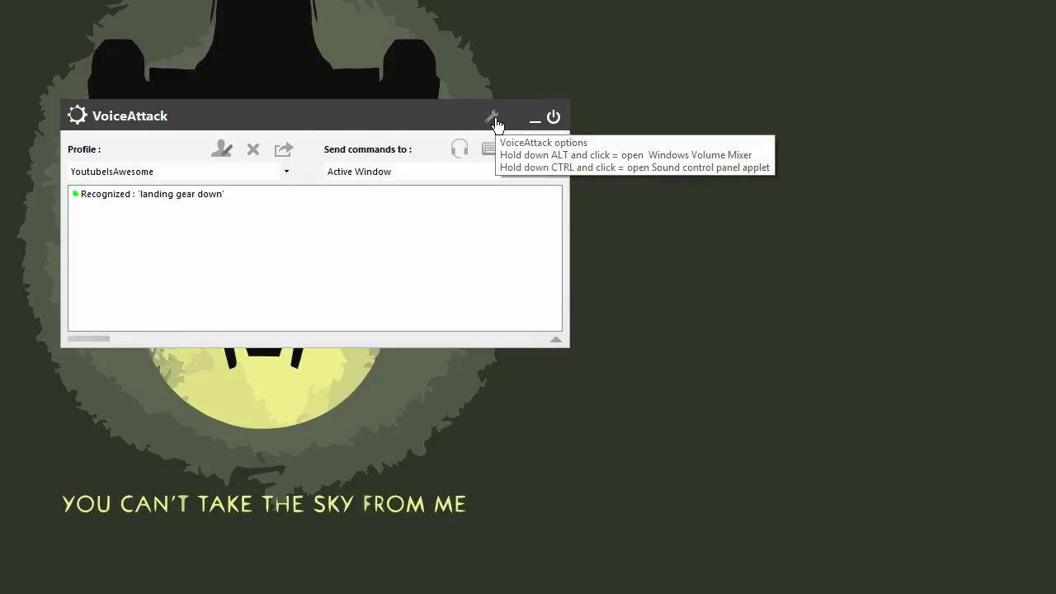
{"action": "left_click", "coordinate": [493, 121]}
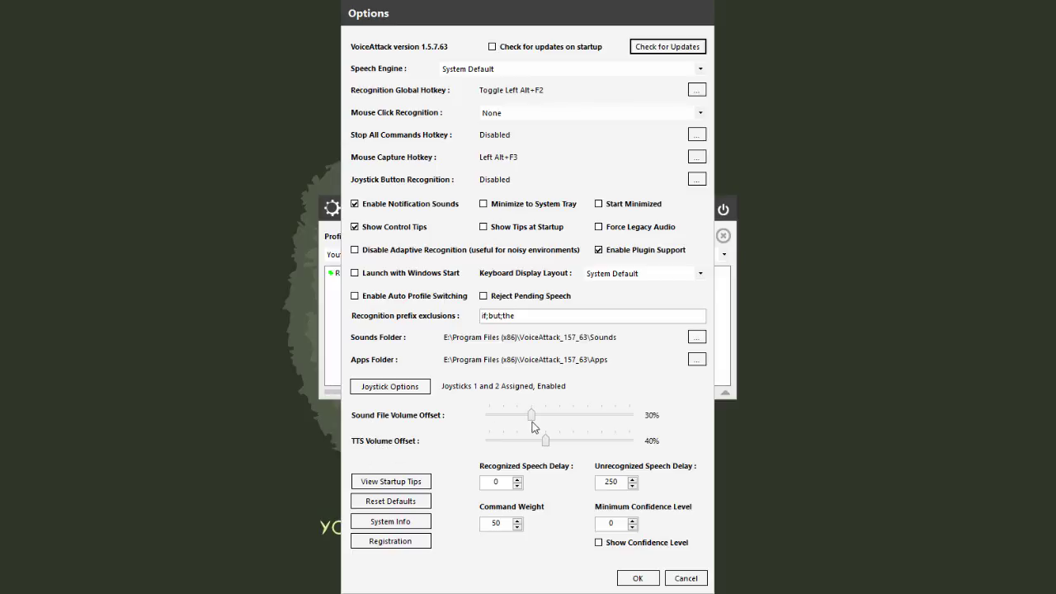
{"action": "left_click_drag", "start_coordinate": [532, 421], "coordinate": [595, 421]}
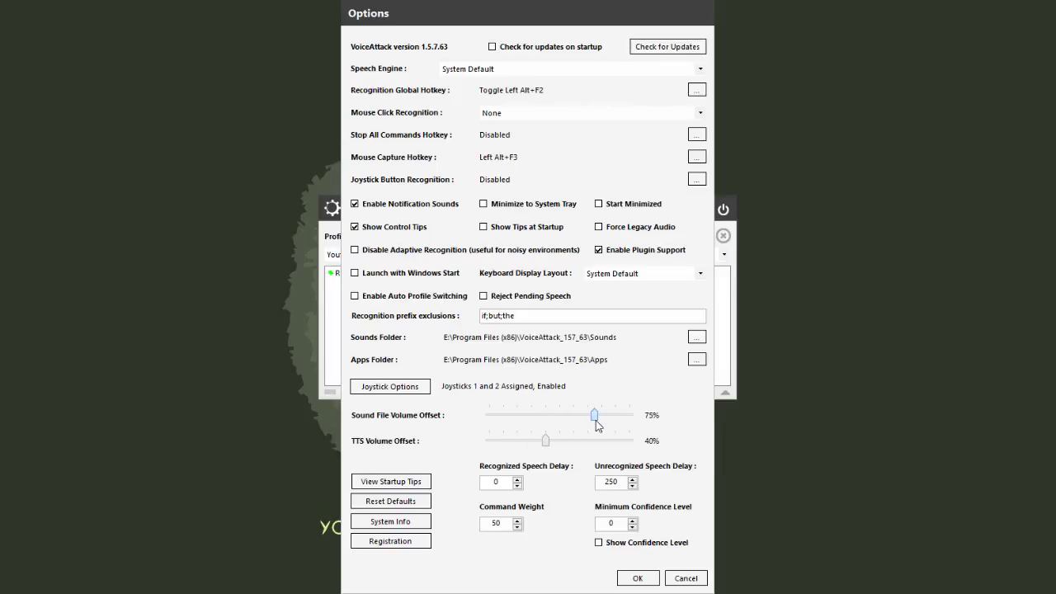
{"action": "left_click", "coordinate": [637, 578]}
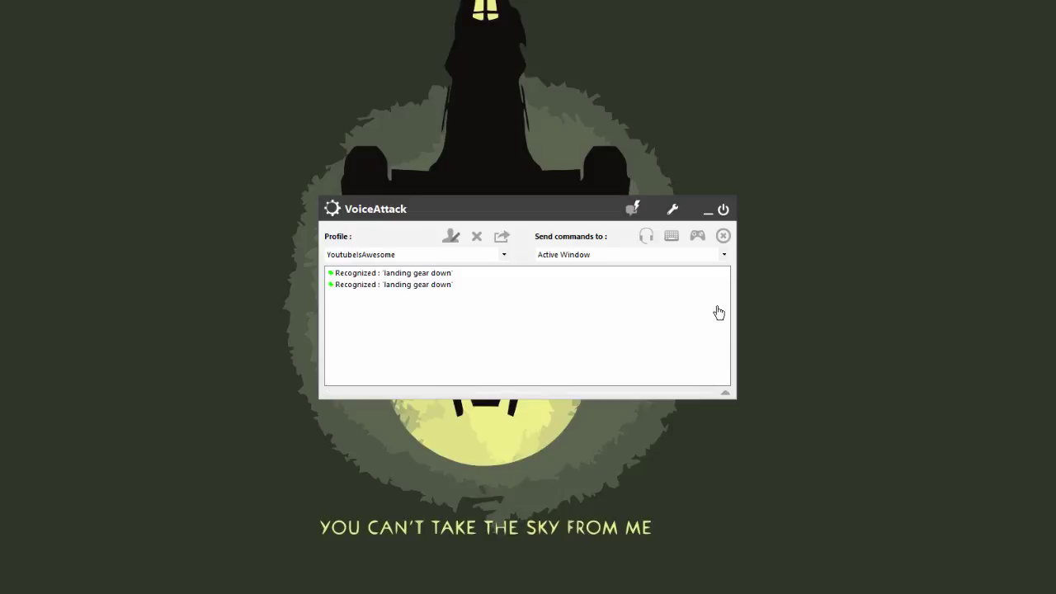
Reduce the Sound File Volume Offset to 30% in the VoiceAttack options and apply it
{"action": "left_click", "coordinate": [672, 209]}
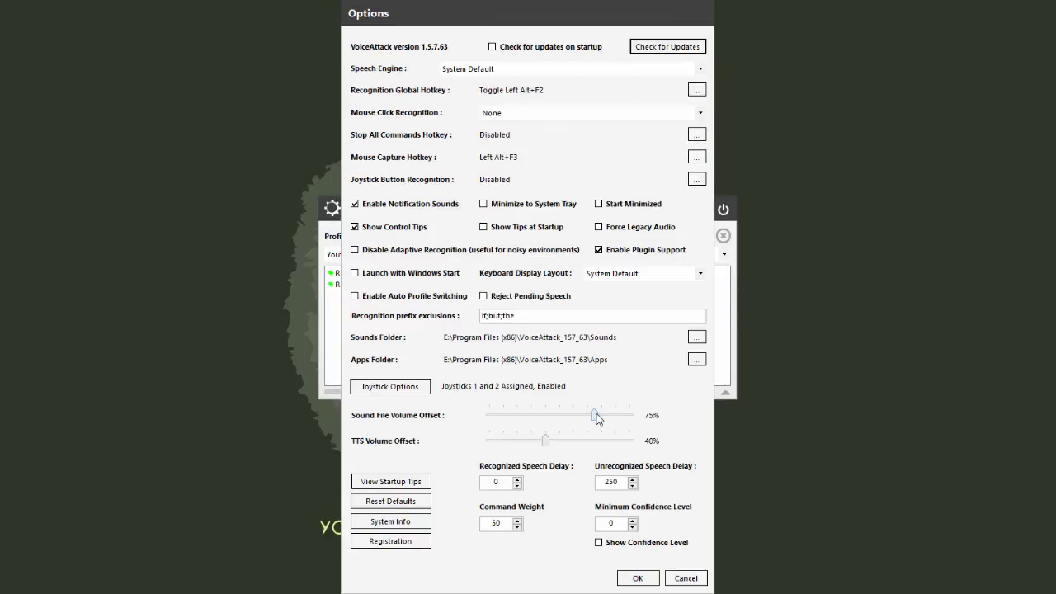
{"action": "left_click_drag", "start_coordinate": [594, 415], "coordinate": [528, 415]}
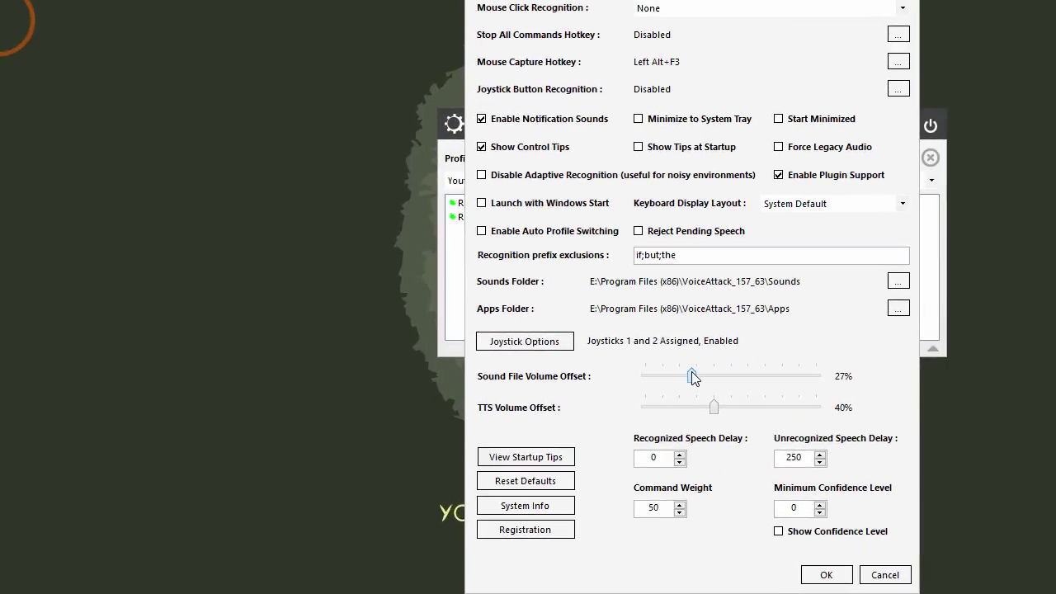
{"action": "left_click_drag", "start_coordinate": [691, 373], "coordinate": [695, 373]}
{"action": "left_click_drag", "start_coordinate": [696, 375], "coordinate": [699, 375]}
{"action": "left_click", "coordinate": [816, 573]}
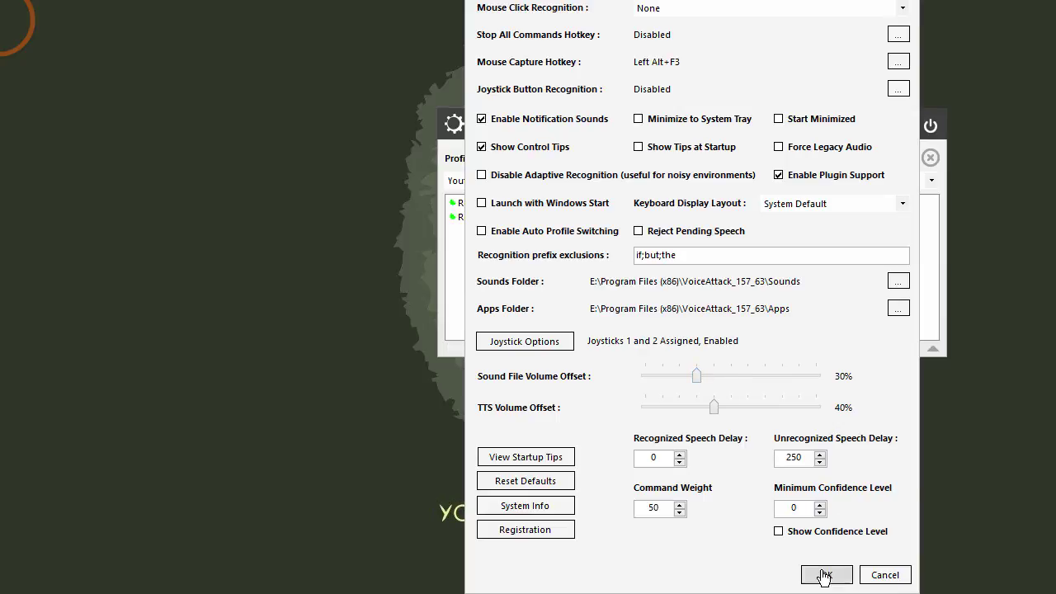